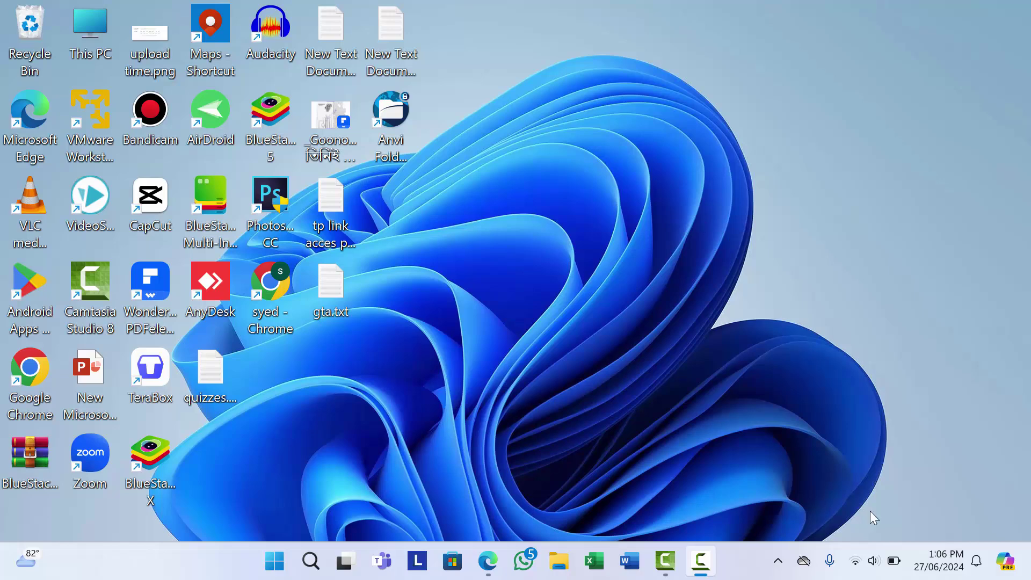
- Join the TP-Link_914C Wi-Fi network from Quick Settings and submit its security key
left_click(870, 561)
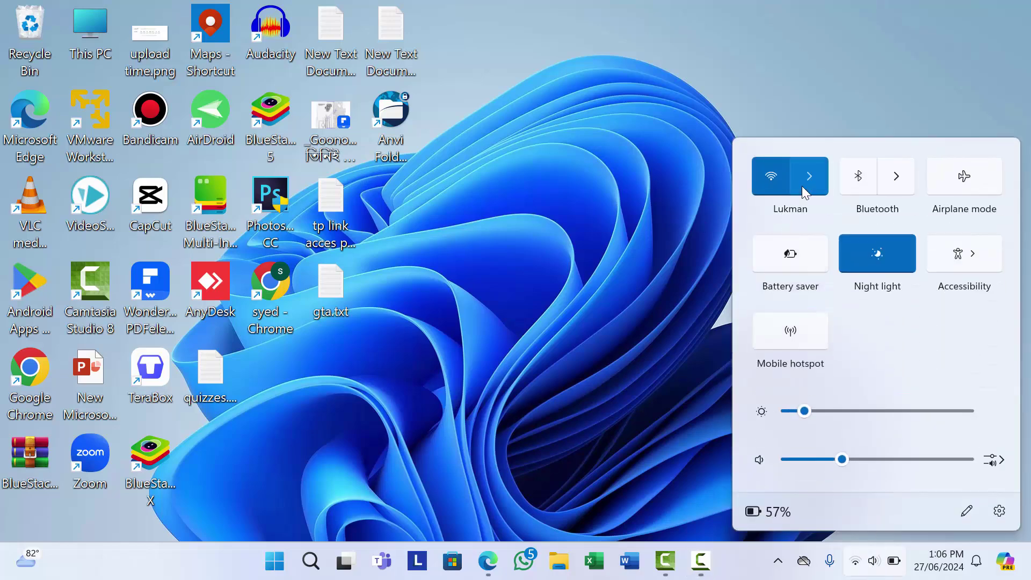
left_click(801, 186)
left_click(843, 315)
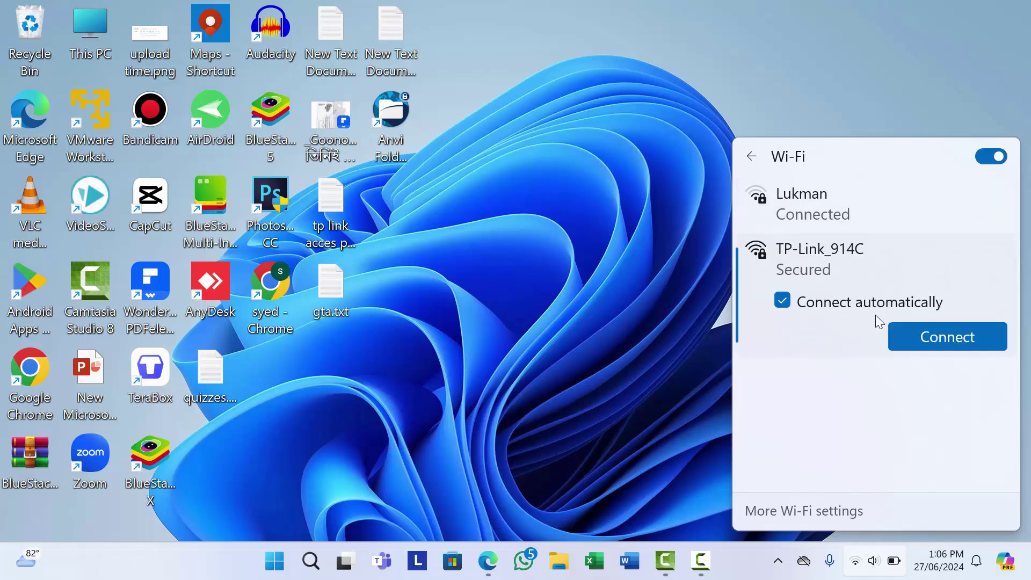
left_click(934, 338)
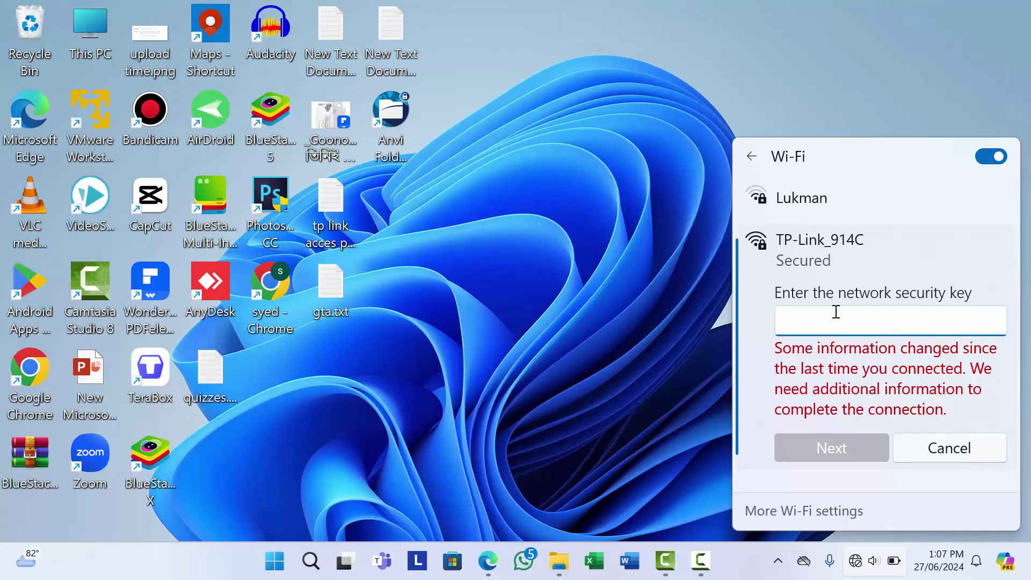
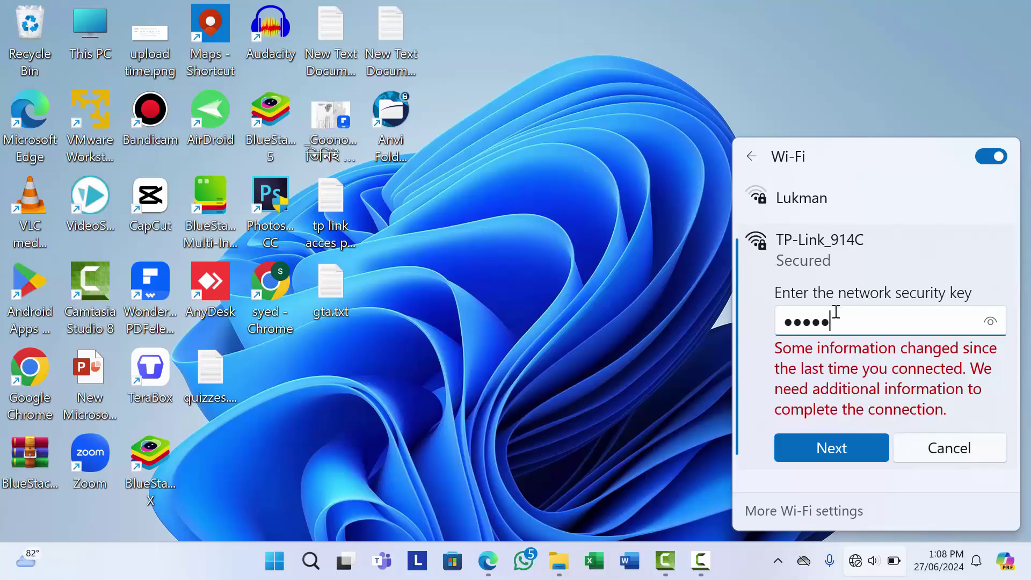
left_click(848, 458)
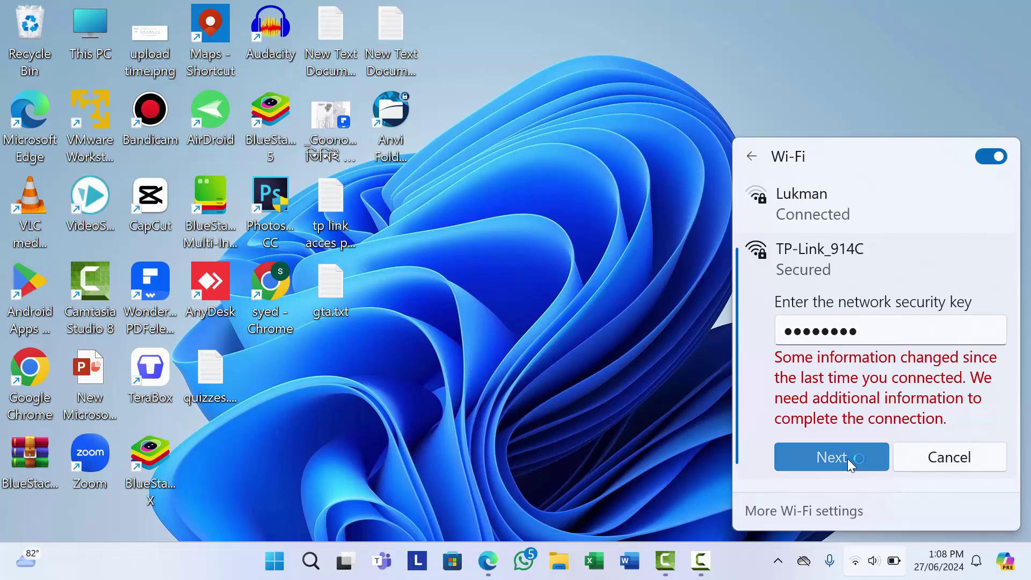
- Load the router admin page at 192.168.0.1 in Chrome and set a new login password
left_click(619, 362)
double_click(269, 299)
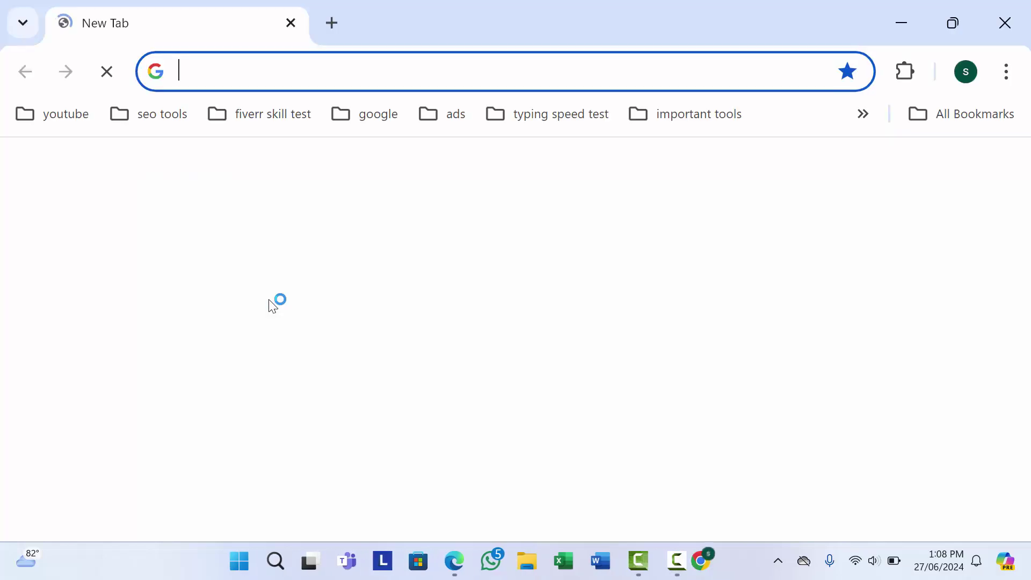
left_click(214, 81)
type("1")
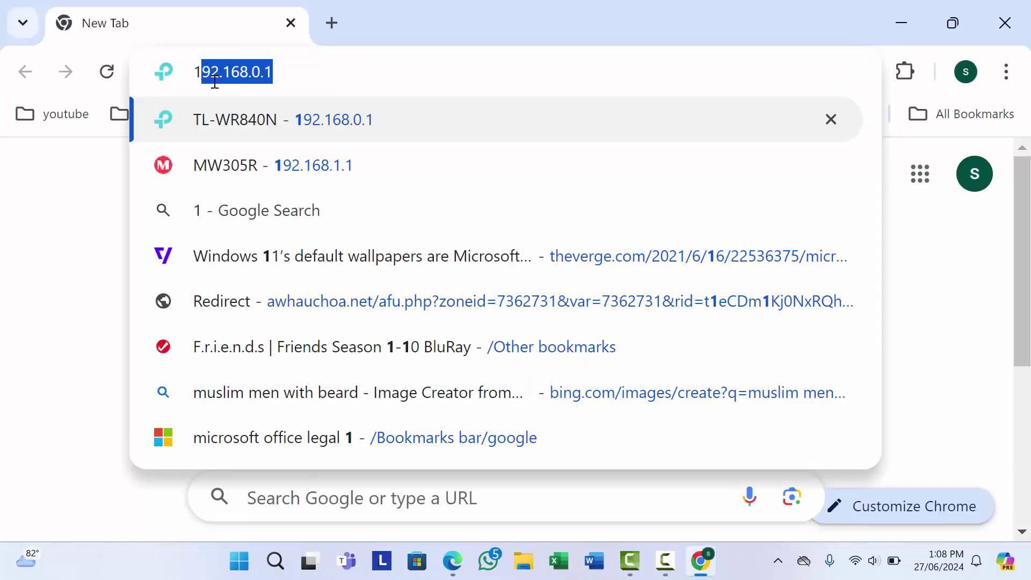
type("92.16")
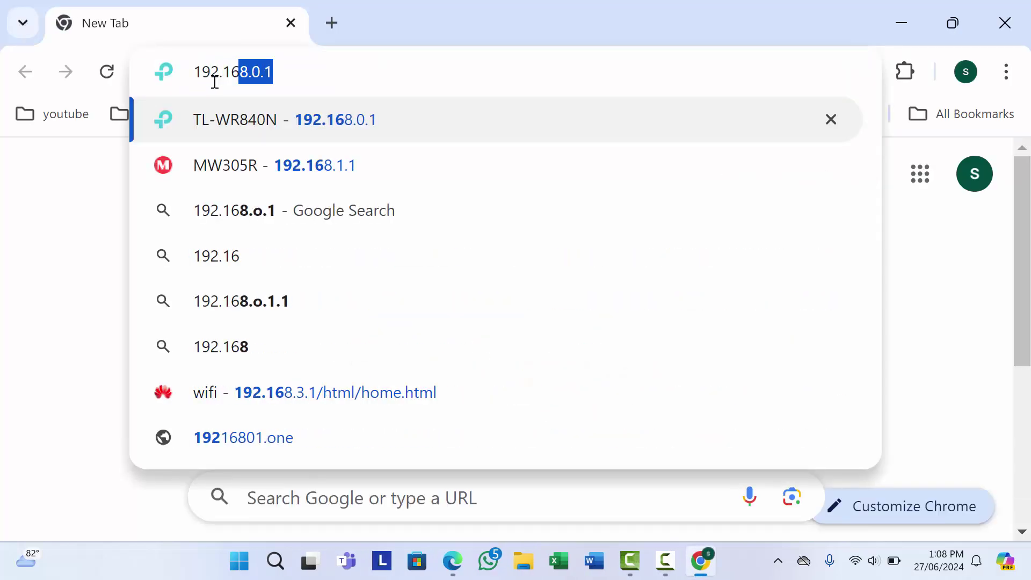
type("8.0.1")
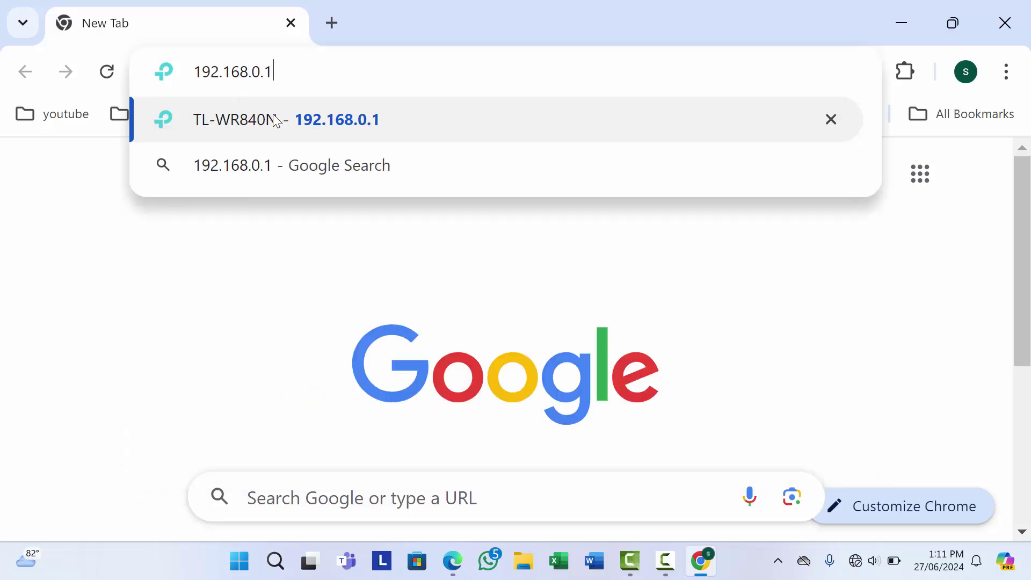
left_click(275, 120)
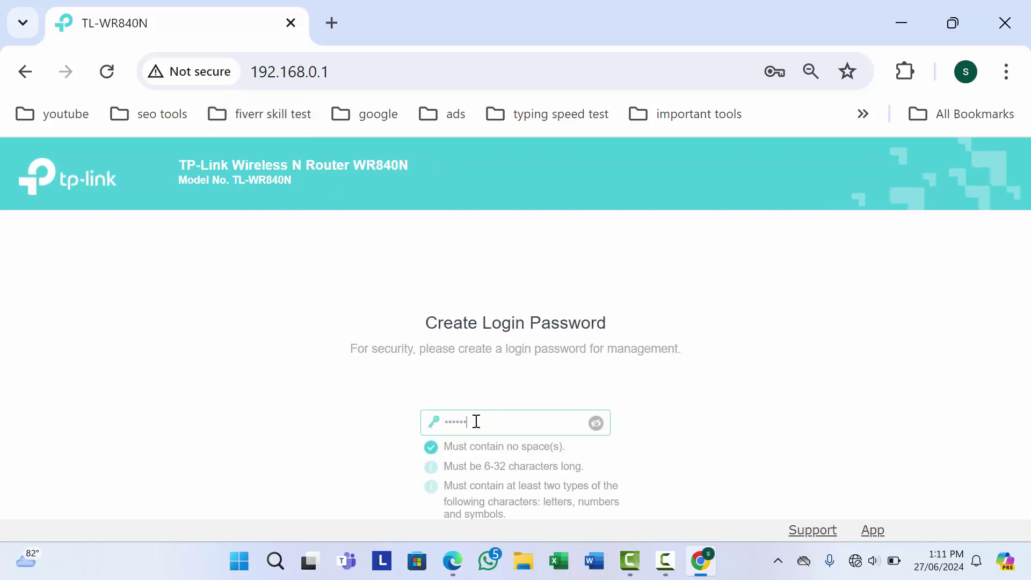
left_click(646, 443)
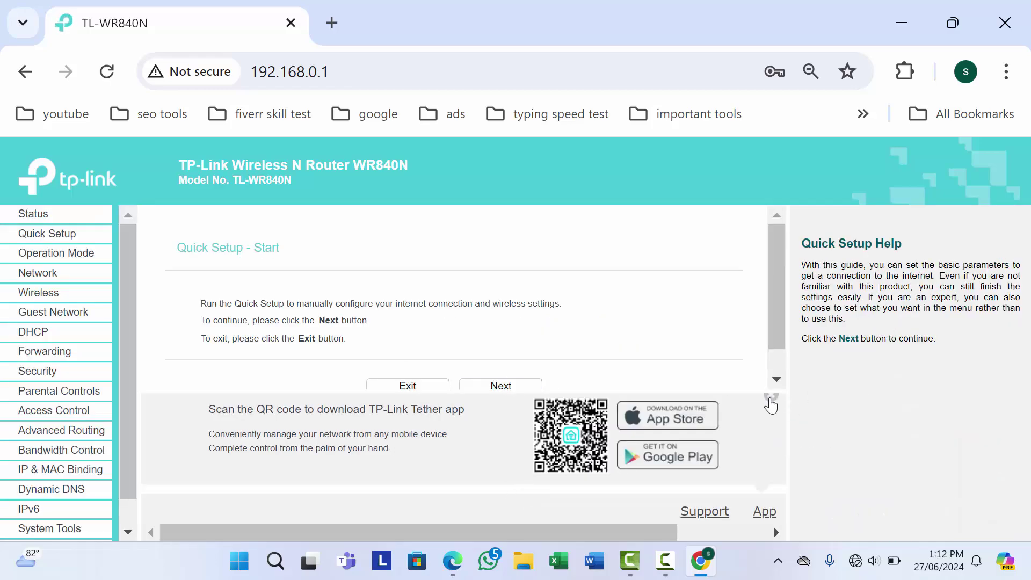
- Start Quick Setup and set the router's operation mode to Access Point
left_click(771, 398)
left_click(531, 394)
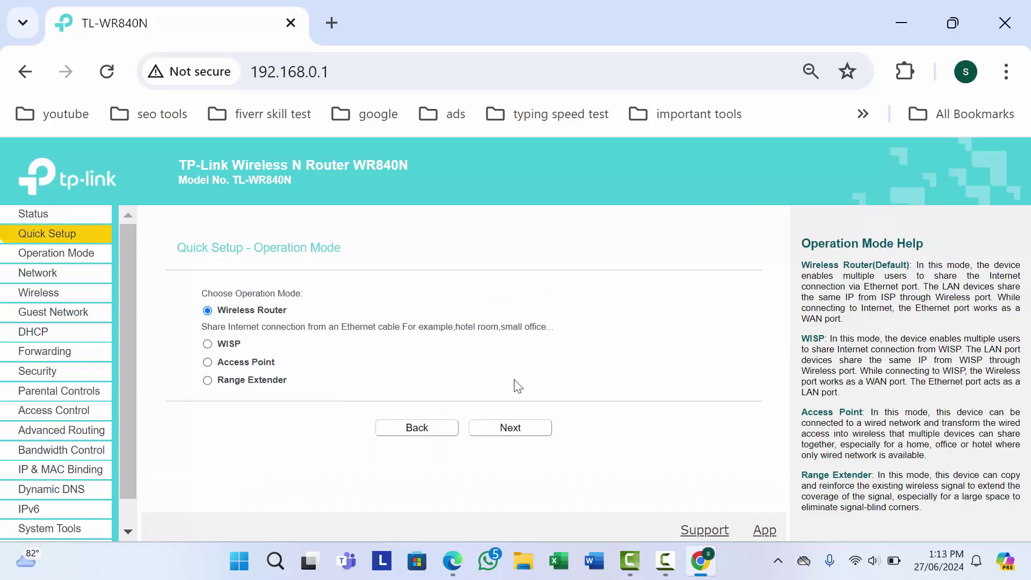
left_click(208, 363)
left_click(531, 428)
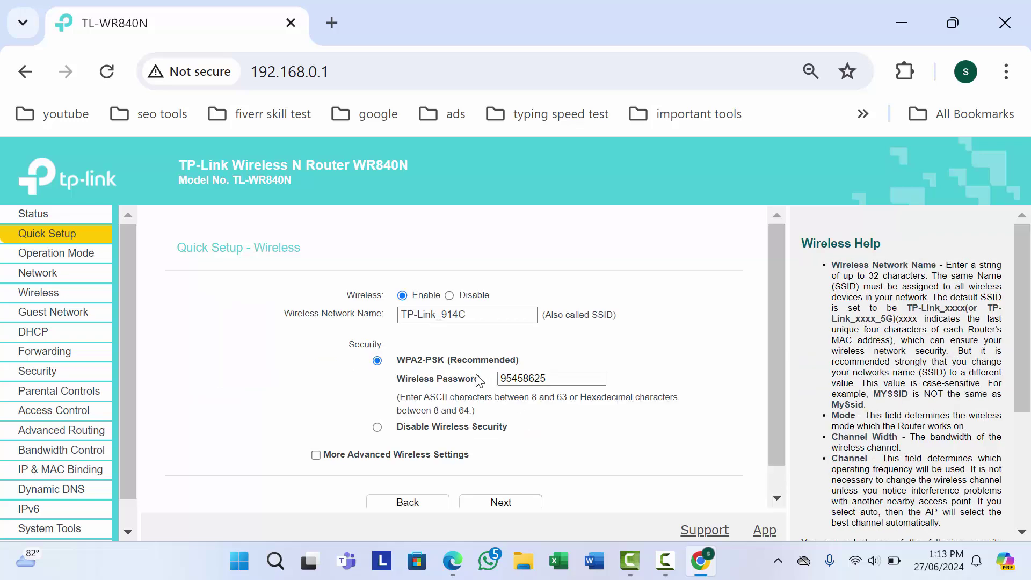
key("BackSpace")
key("BackSpace")
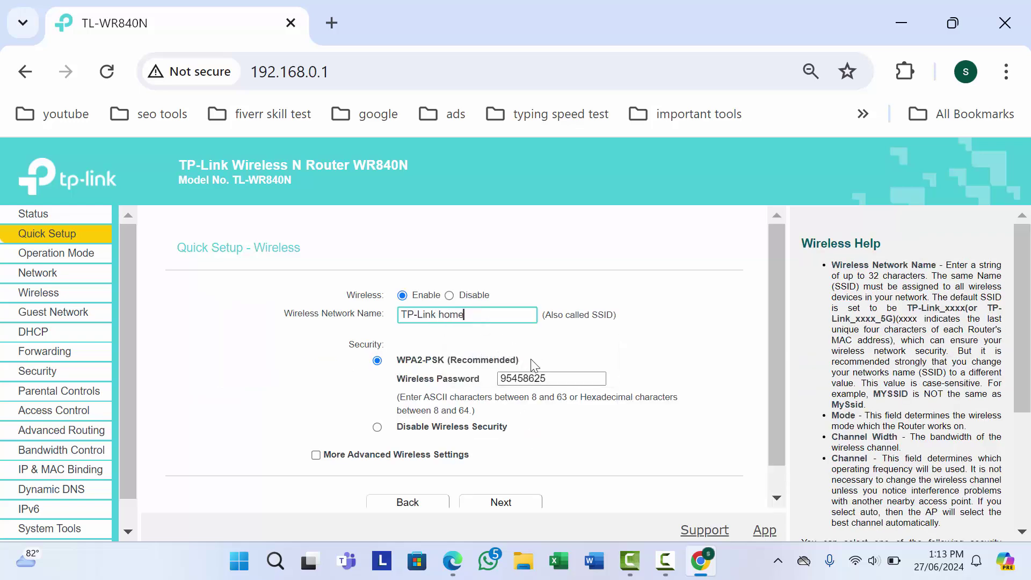
scroll(617, 373, "down", 1)
left_click(563, 350)
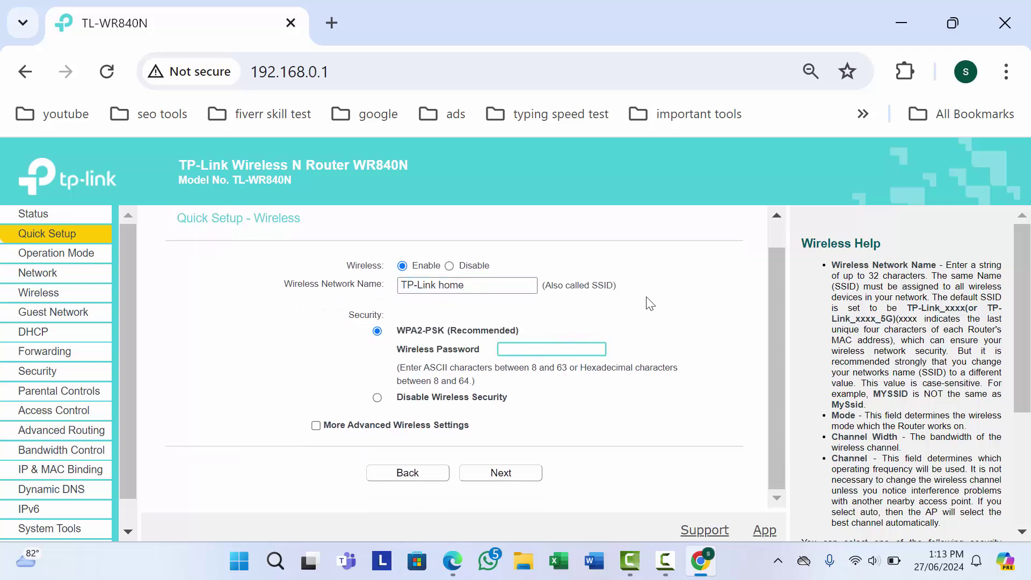
key("ctrl+a")
- Use Static IP 192.168.0.1 for the LAN, turn off DHCP, and finish setup to reboot
left_click(502, 473)
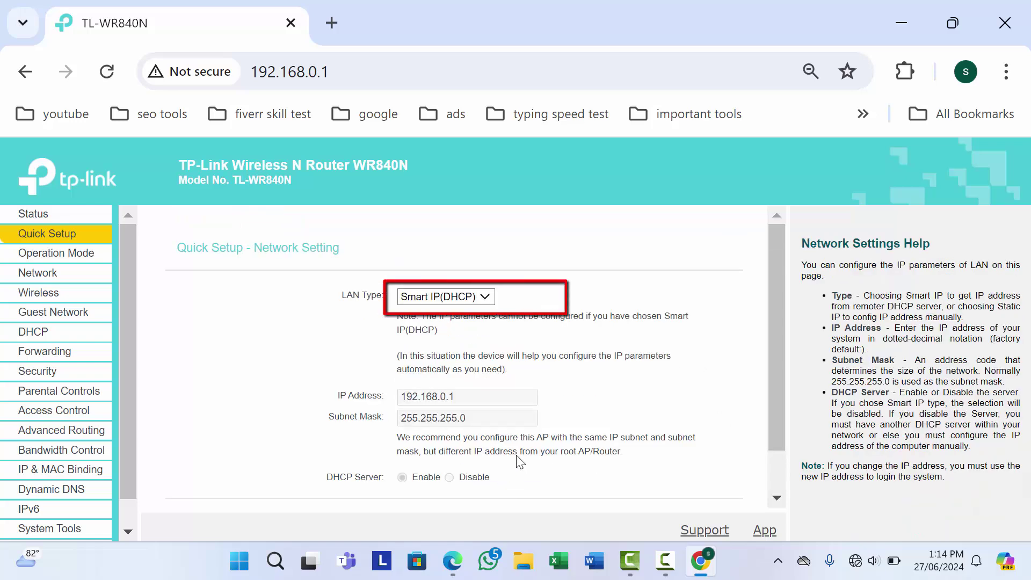
left_click(478, 299)
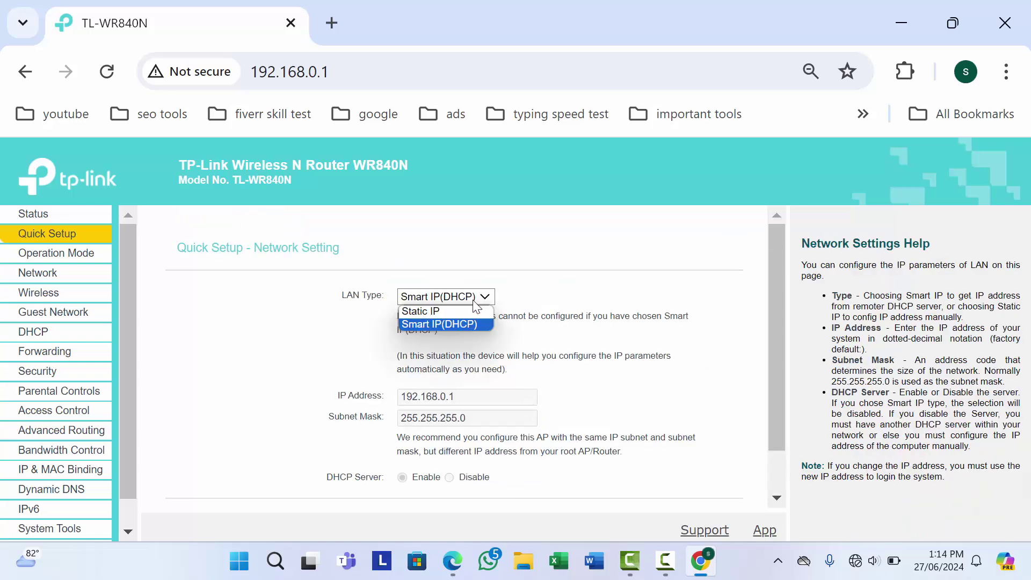
left_click(418, 311)
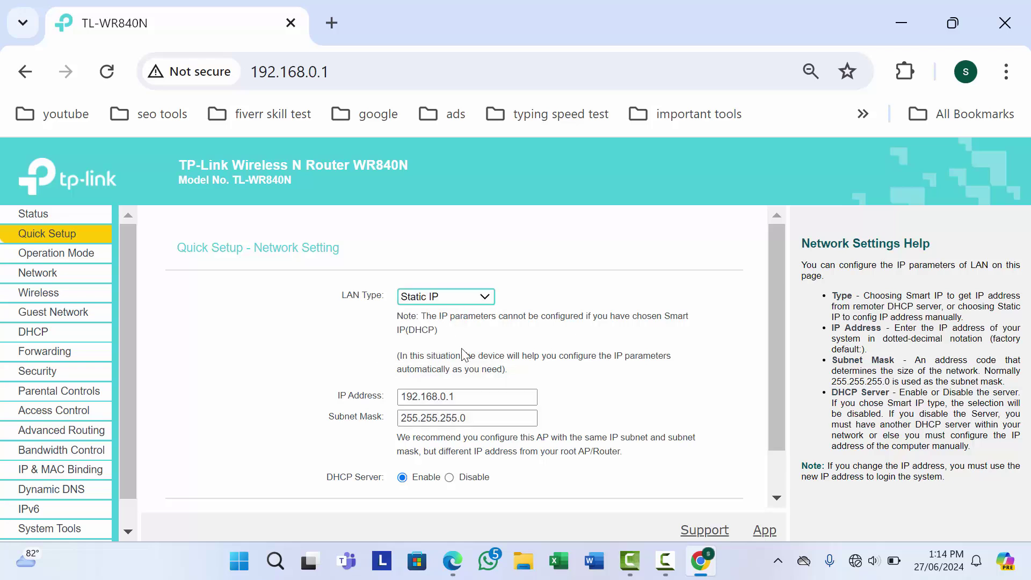
scroll(464, 355, "down", 1)
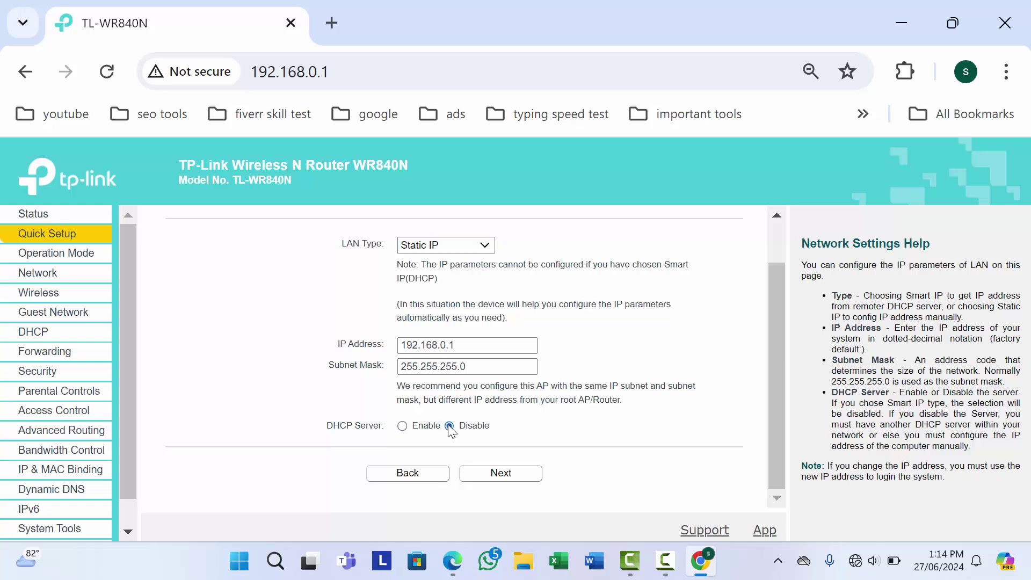
scroll(457, 428, "up", 1)
scroll(484, 451, "down", 1)
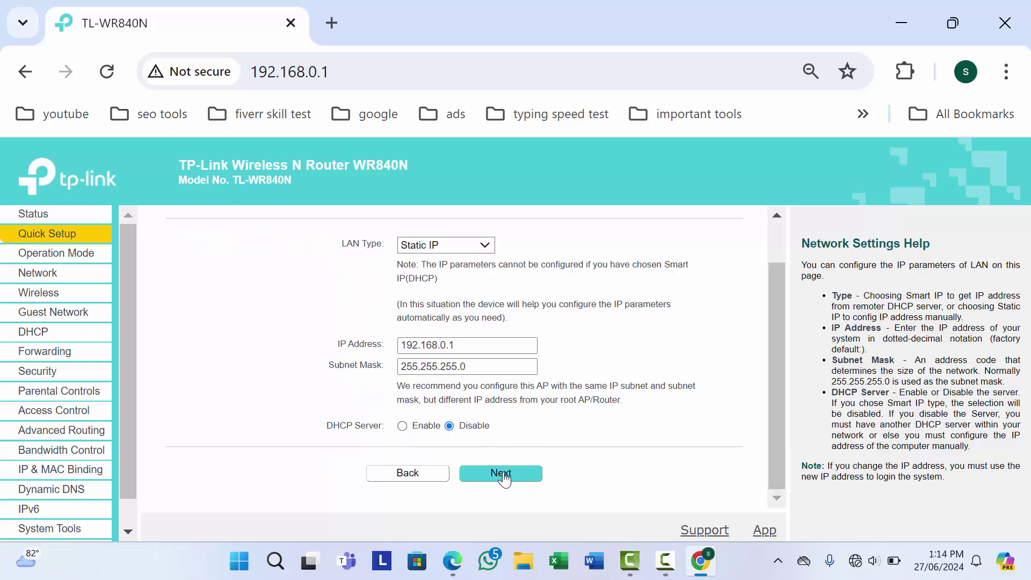
left_click(500, 474)
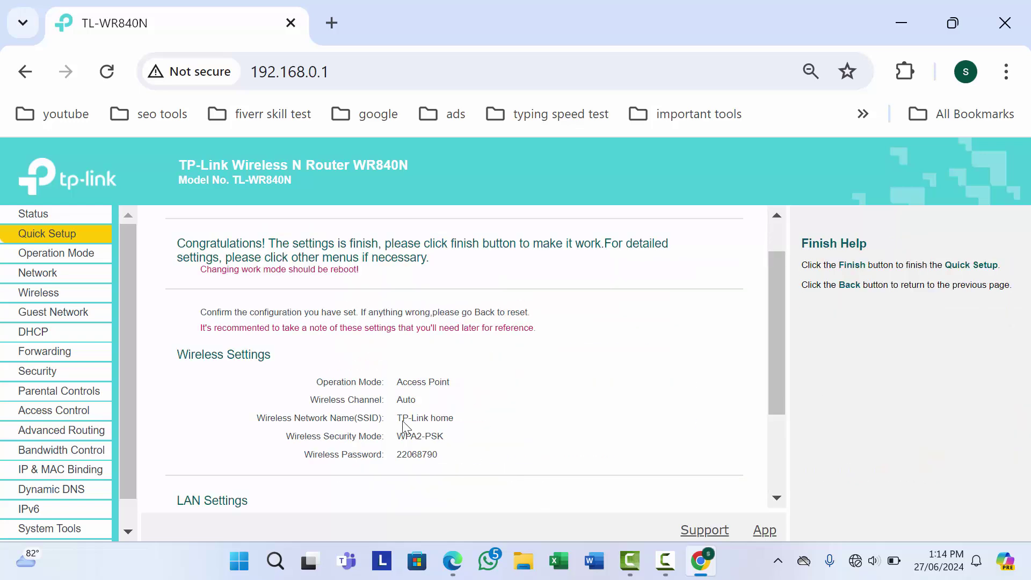
scroll(389, 419, "down", 1)
scroll(370, 417, "down", 1)
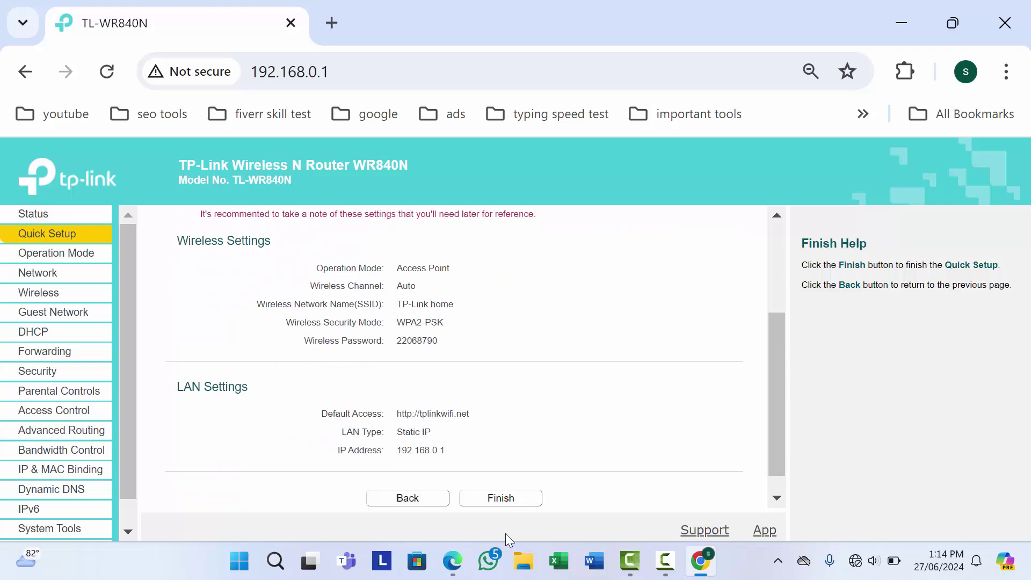
left_click(511, 501)
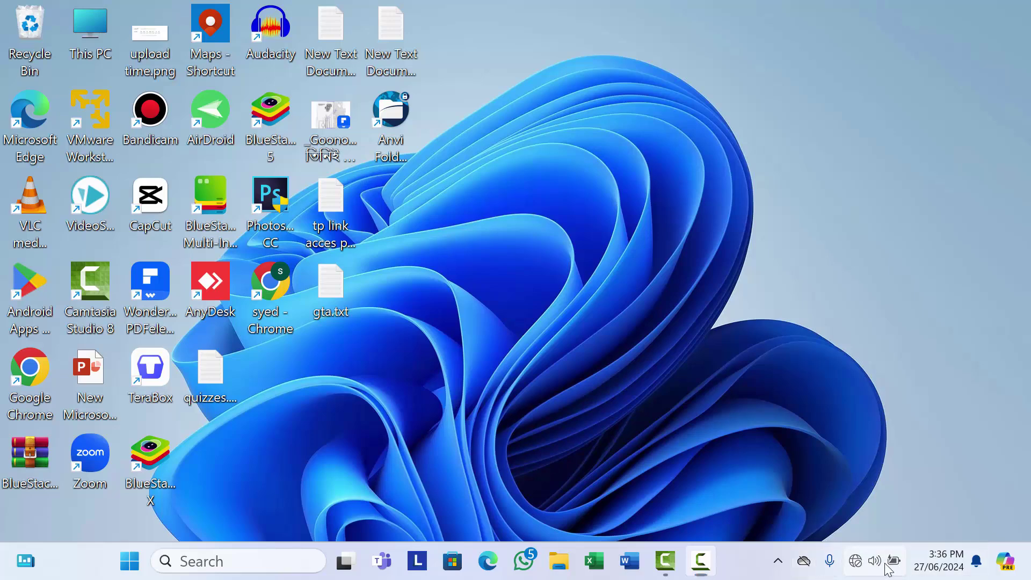
- Connect the laptop to the new TP-Link home Wi-Fi network
left_click(888, 568)
left_click(810, 173)
left_click(953, 281)
left_click(669, 196)
- Play then pause the 'How To Edit Like Mr Beast In CapCut' YouTube video and minimize Chrome
double_click(283, 297)
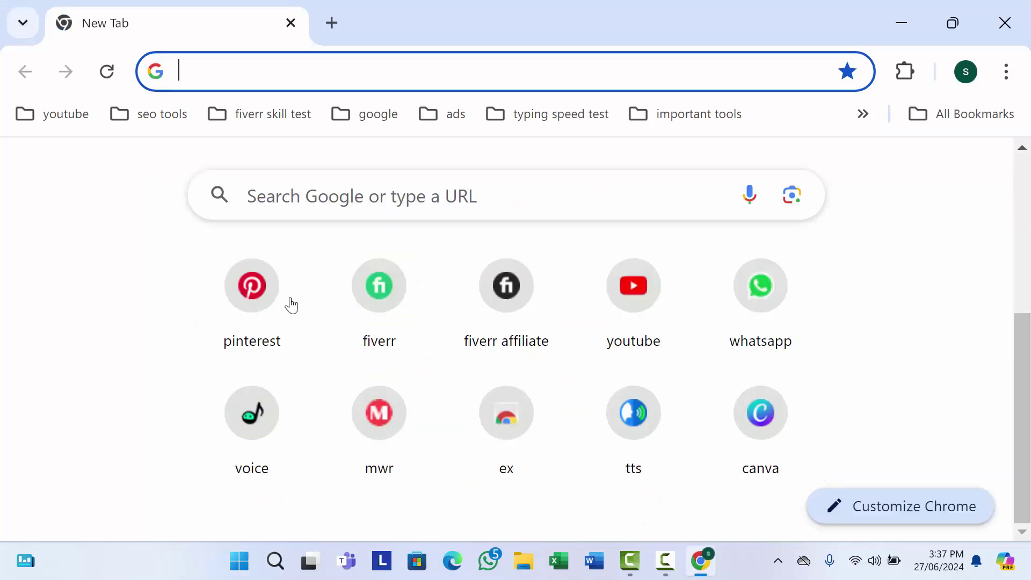
left_click(640, 306)
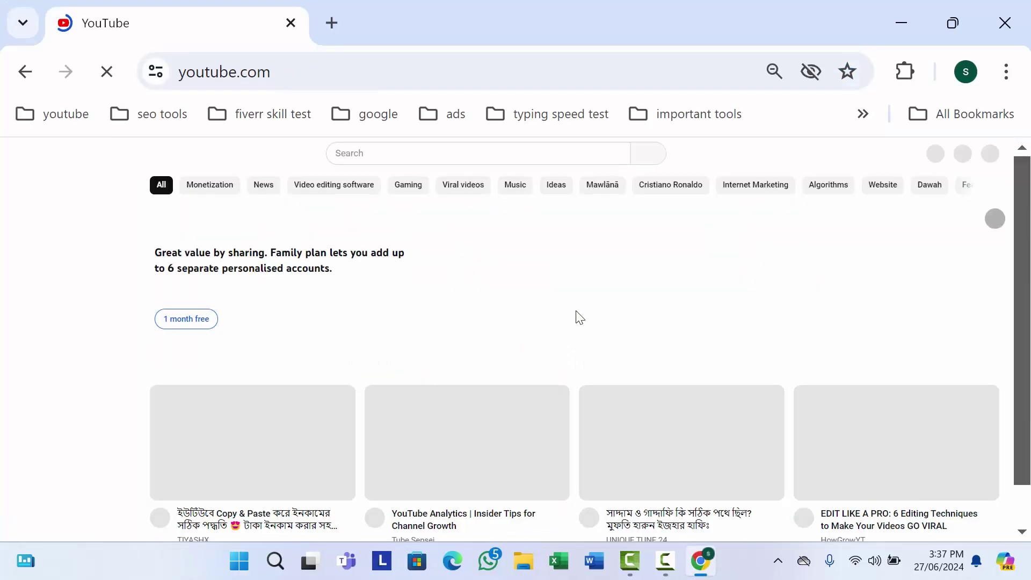
scroll(515, 360, "down", 5)
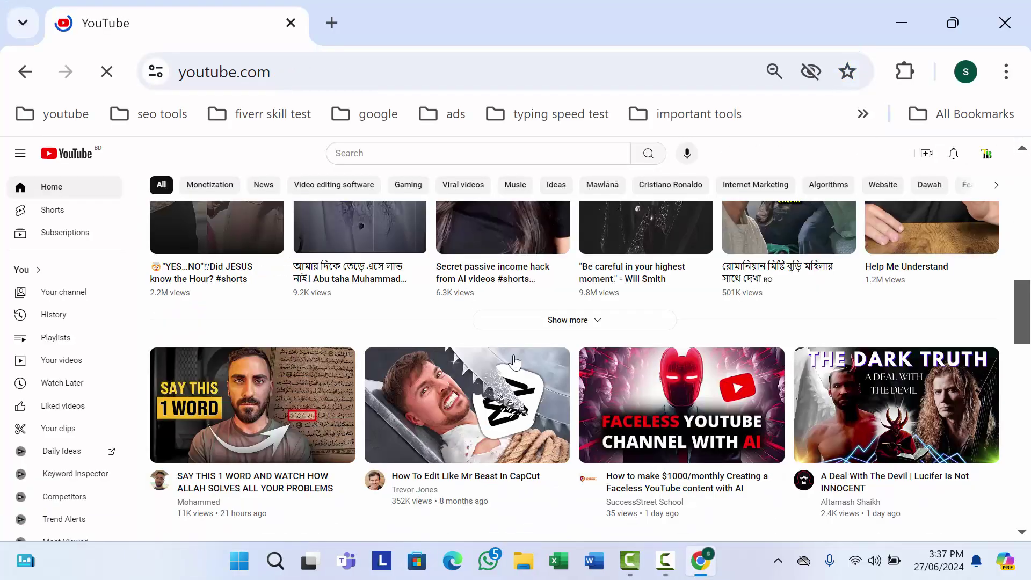
left_click(483, 392)
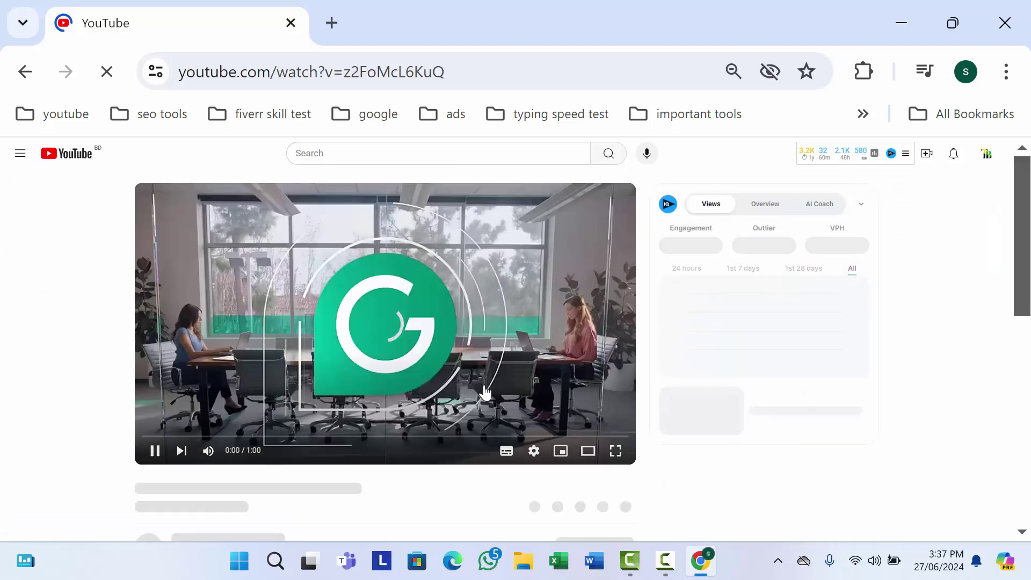
scroll(365, 390, "down", 1)
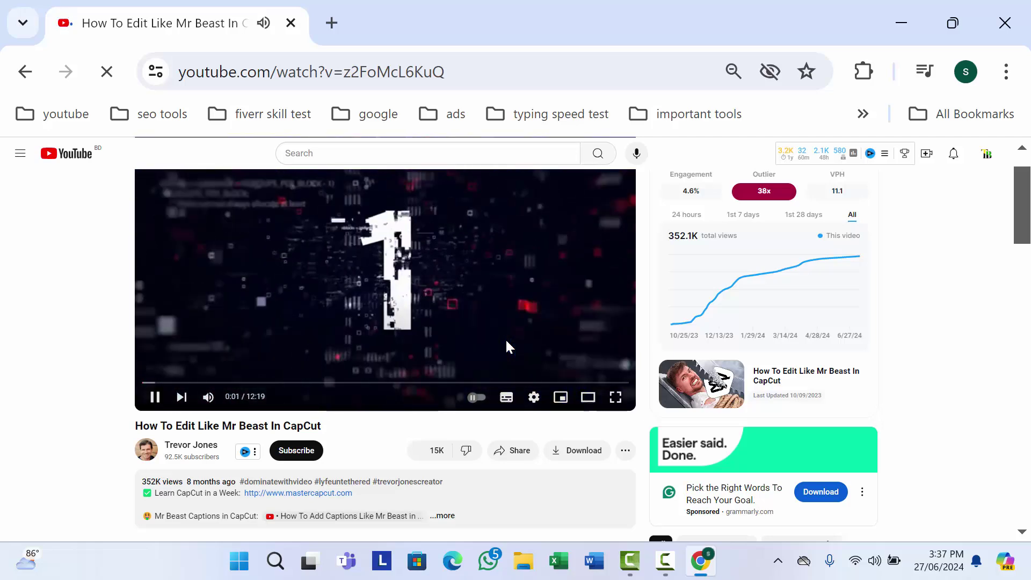
left_click(505, 337)
scroll(505, 337, "up", 1)
left_click(903, 31)
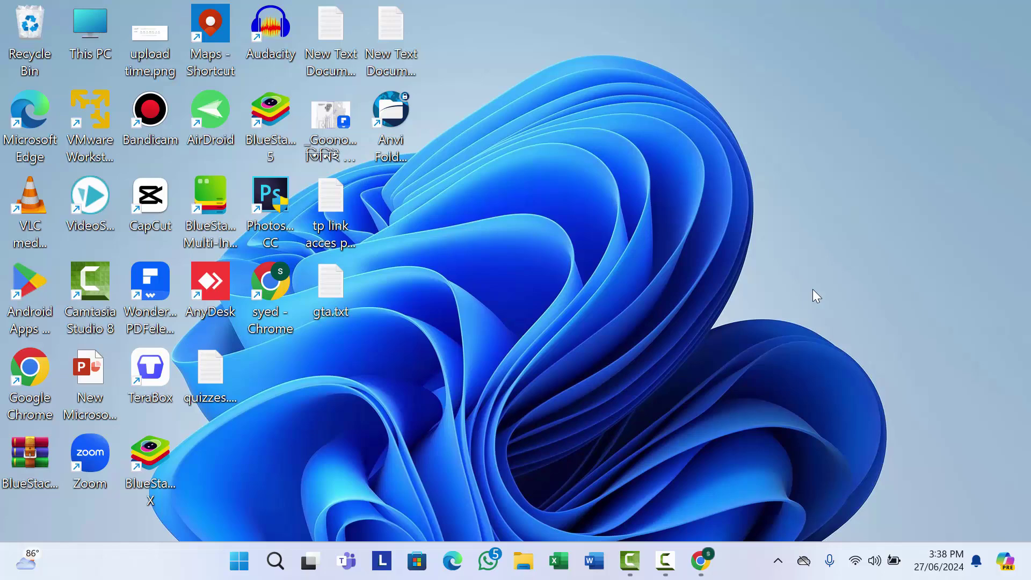
left_click(853, 576)
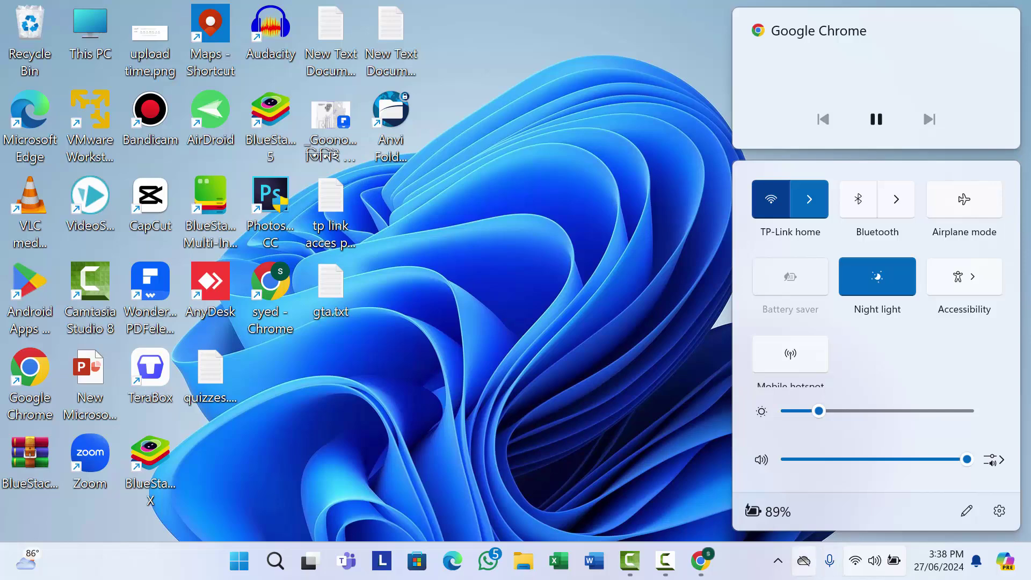
left_click(583, 383)
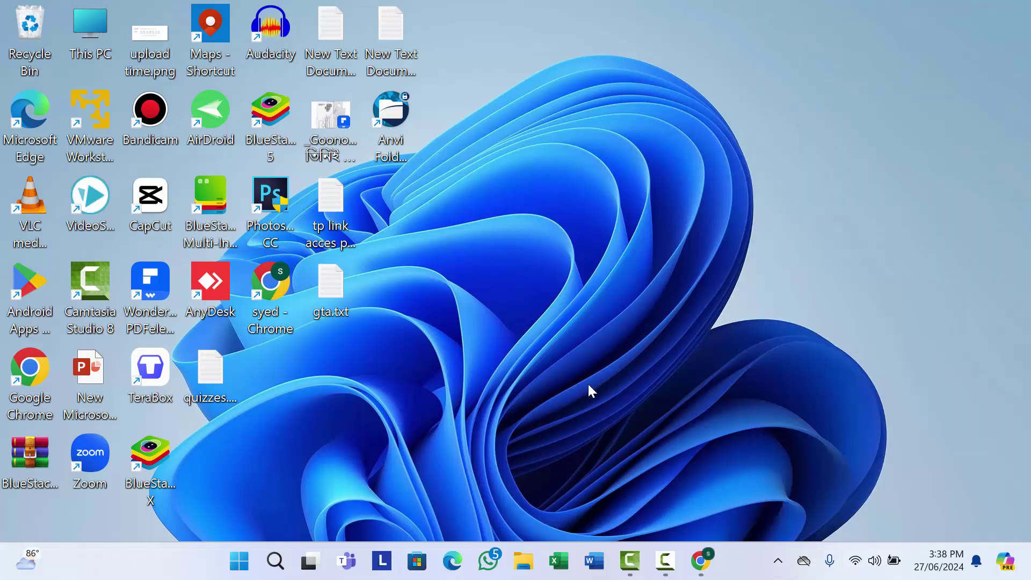